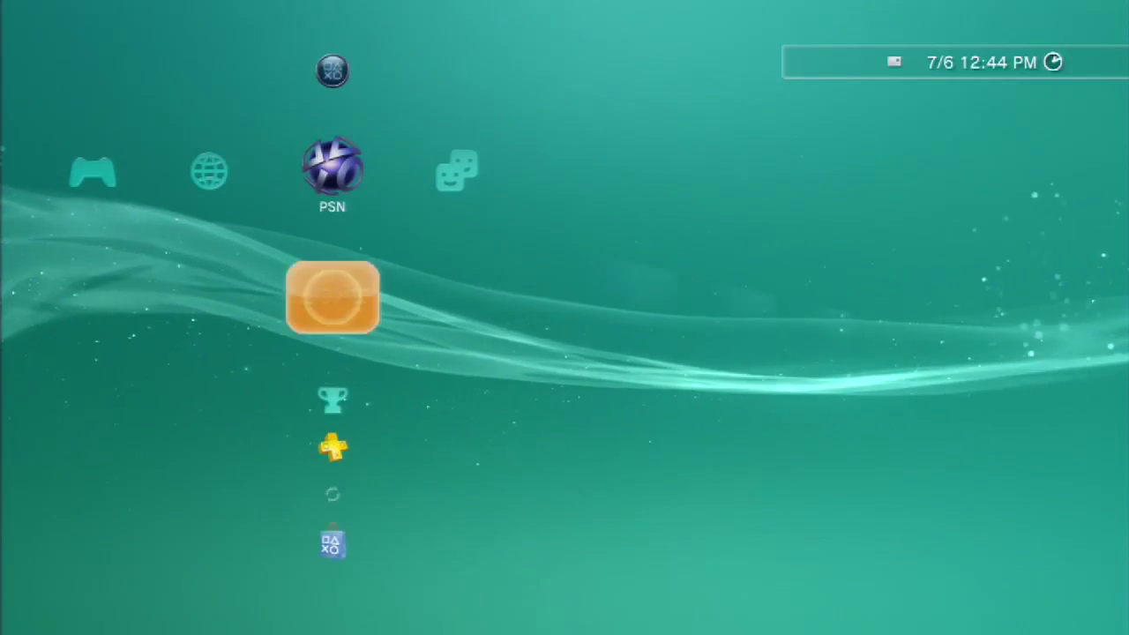
- Move from the Game category over to the Settings column, with System Update listed at the top
key("Left")
key("Left")
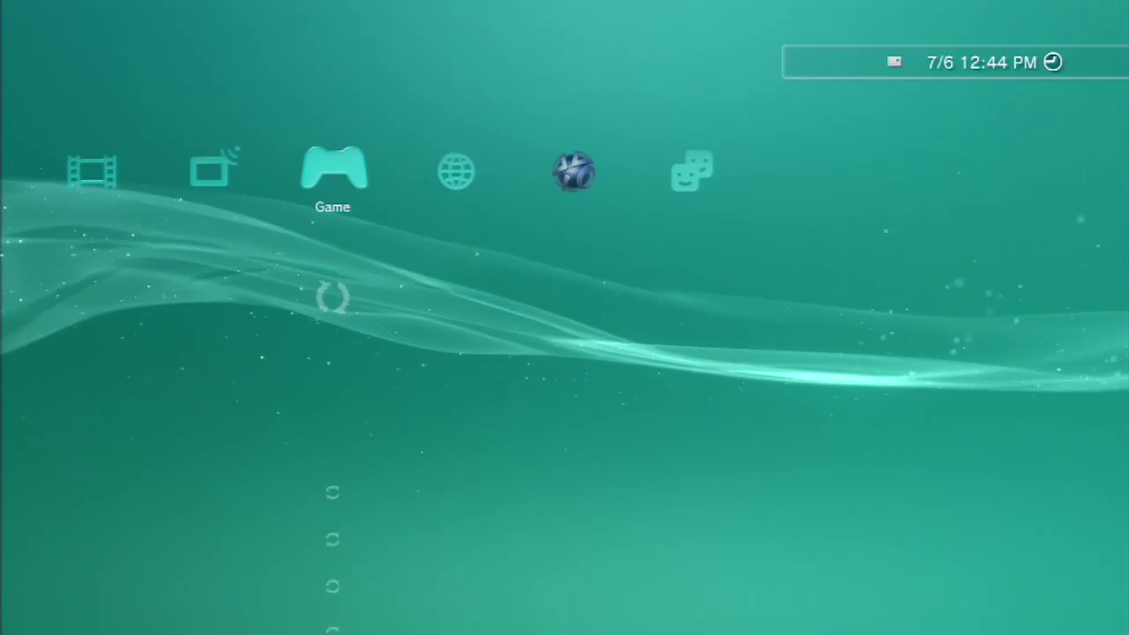
key("Down")
key("Down")
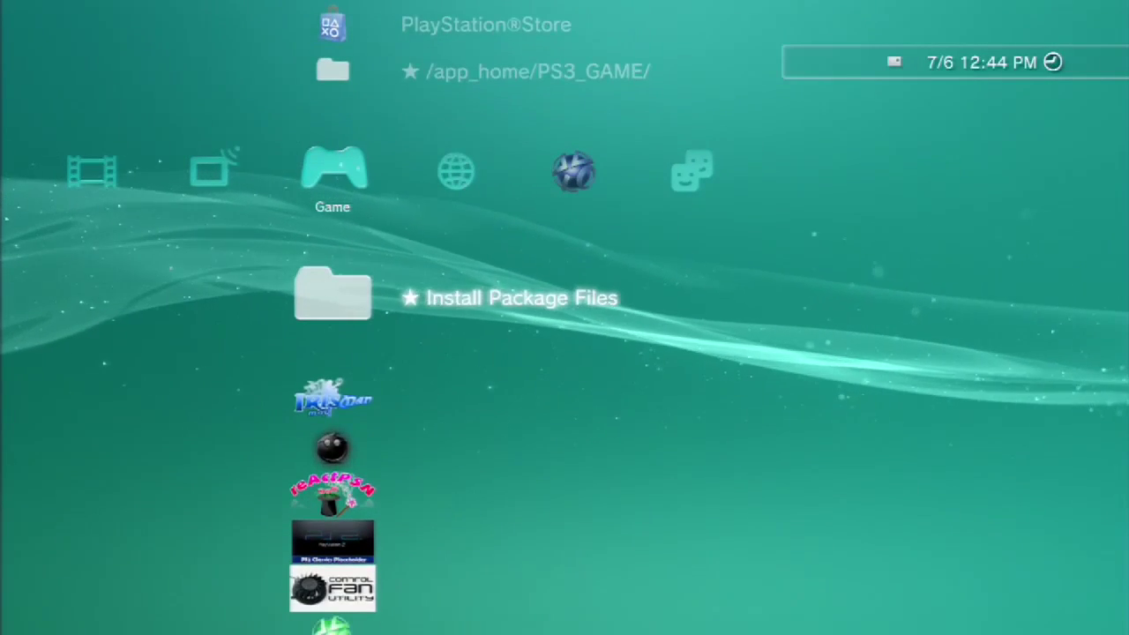
key("Left")
key("Left")
key("Left")
key("Left")
key("Left")
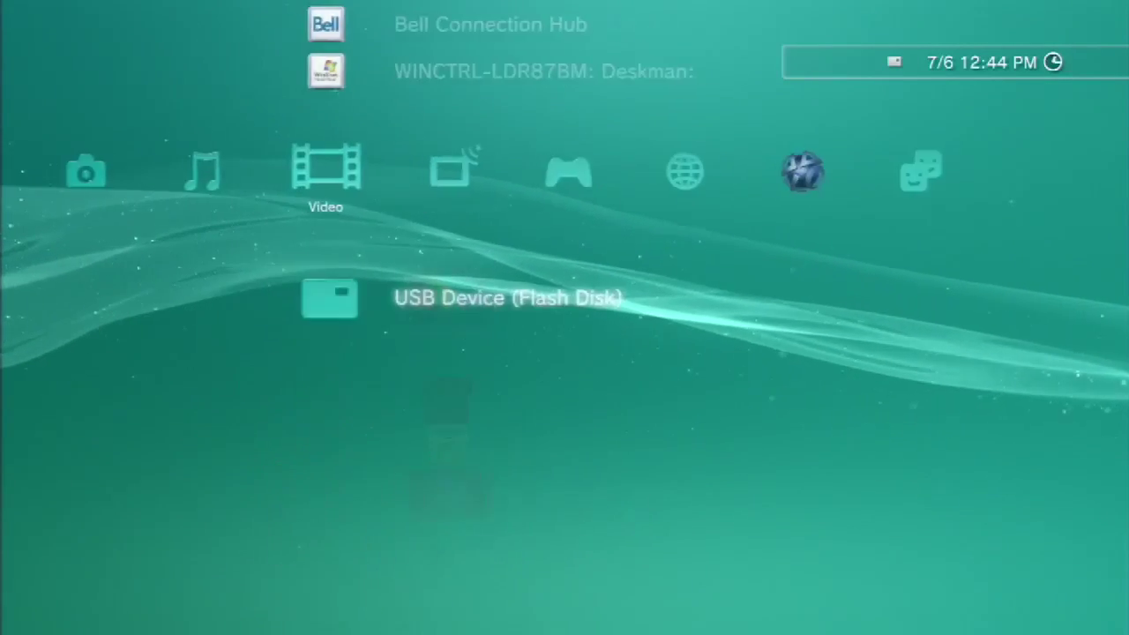
- Install the 4.60 PS3UPDAT.PUP update from USB storage and let the console reboot
key("Up")
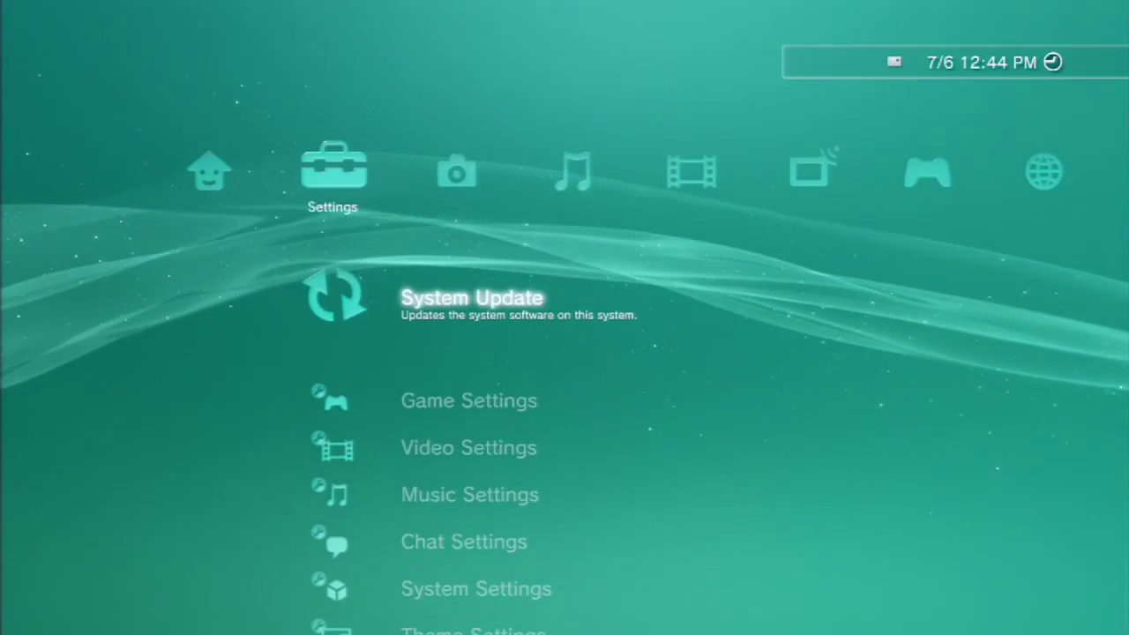
key("Return")
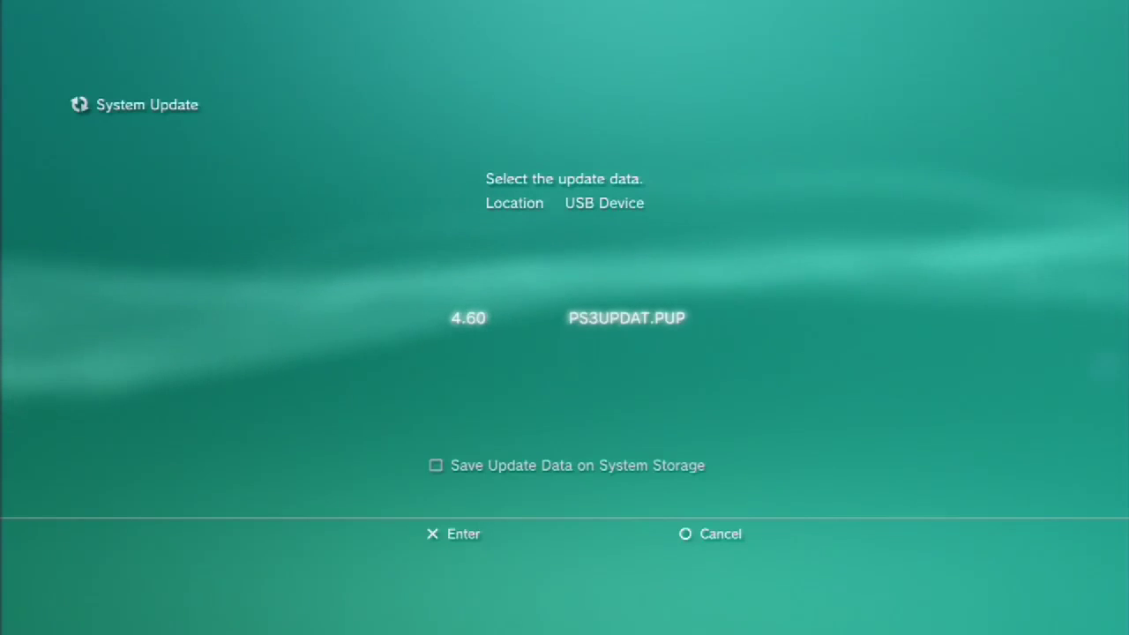
key("Return")
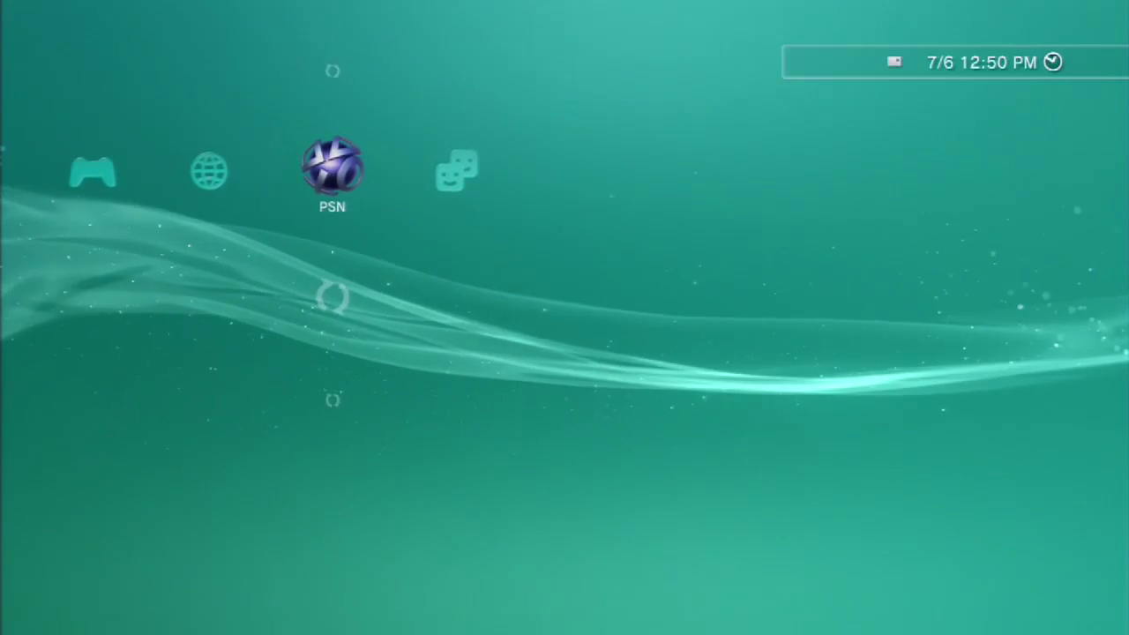
- Install IRISMAN_Discless_Addon_460CEX.pkg from Game > Install Package Files
key("Left")
key("Left")
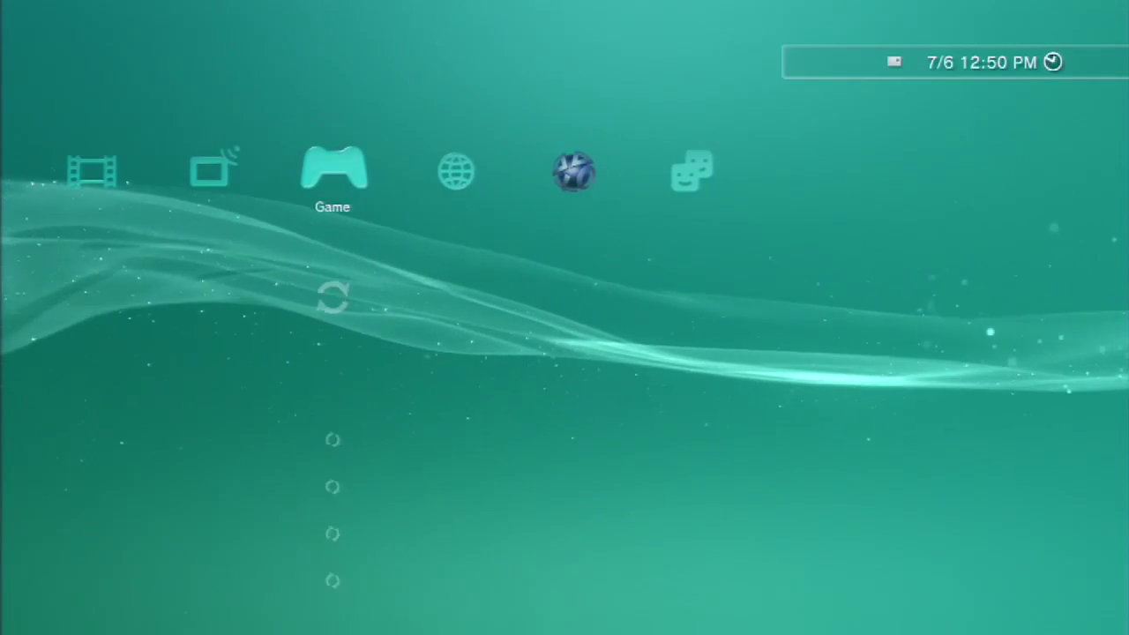
key("Down")
key("Down")
key("Down")
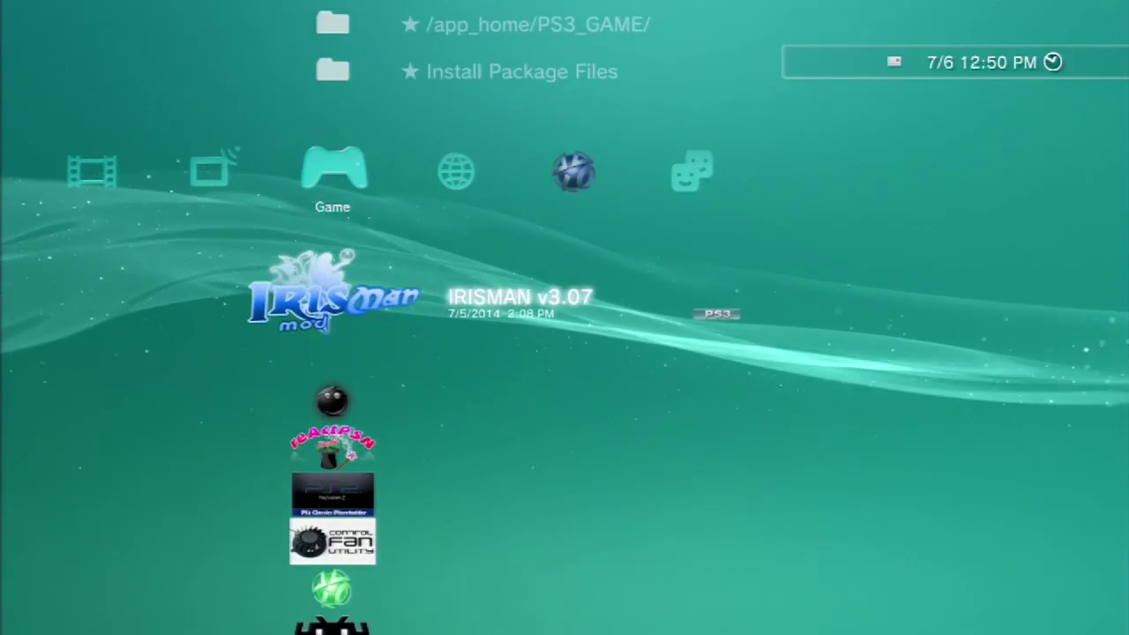
key("Up")
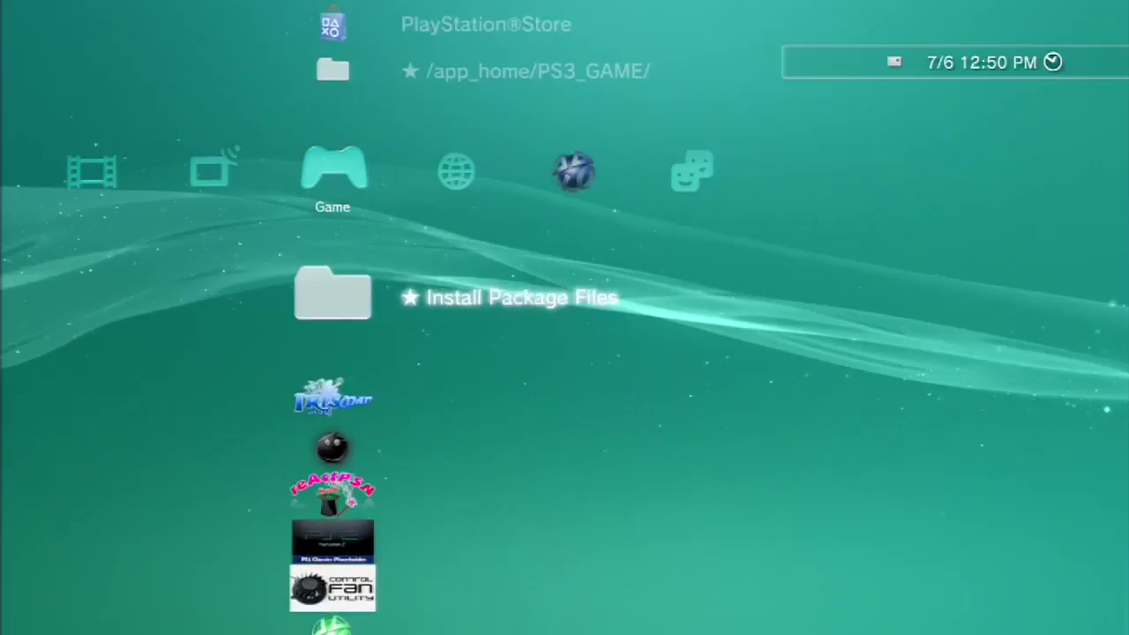
key("Return")
key("Down")
key("Down")
key("Down")
key("Down")
key("Down")
key("Down")
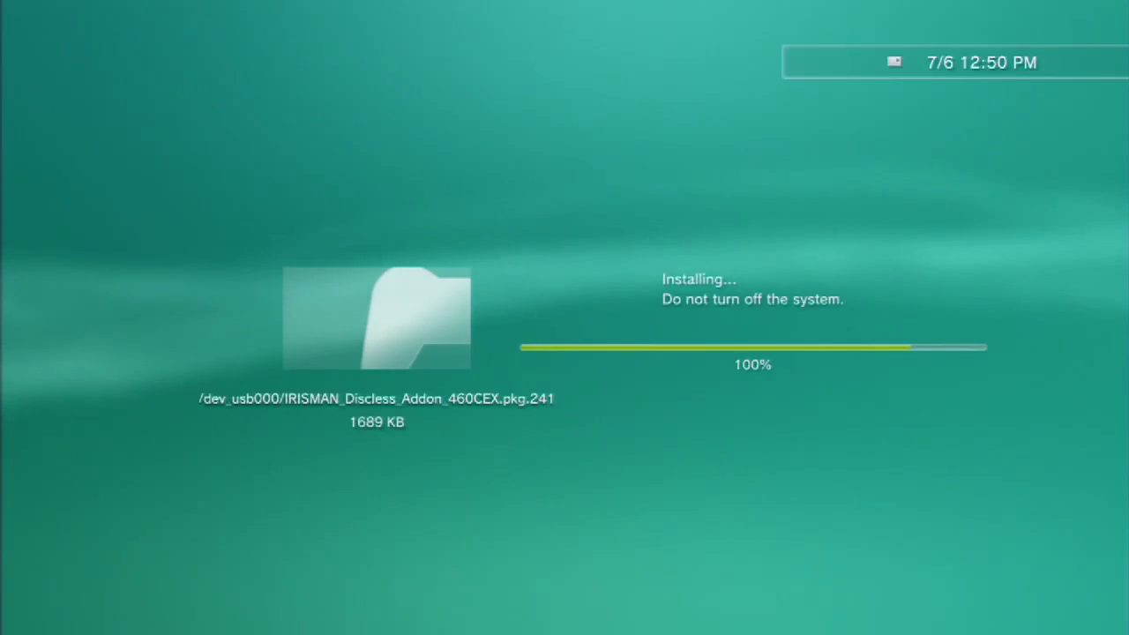
- Dismiss the install-complete message and return to Settings with System Update highlighted
key("Escape")
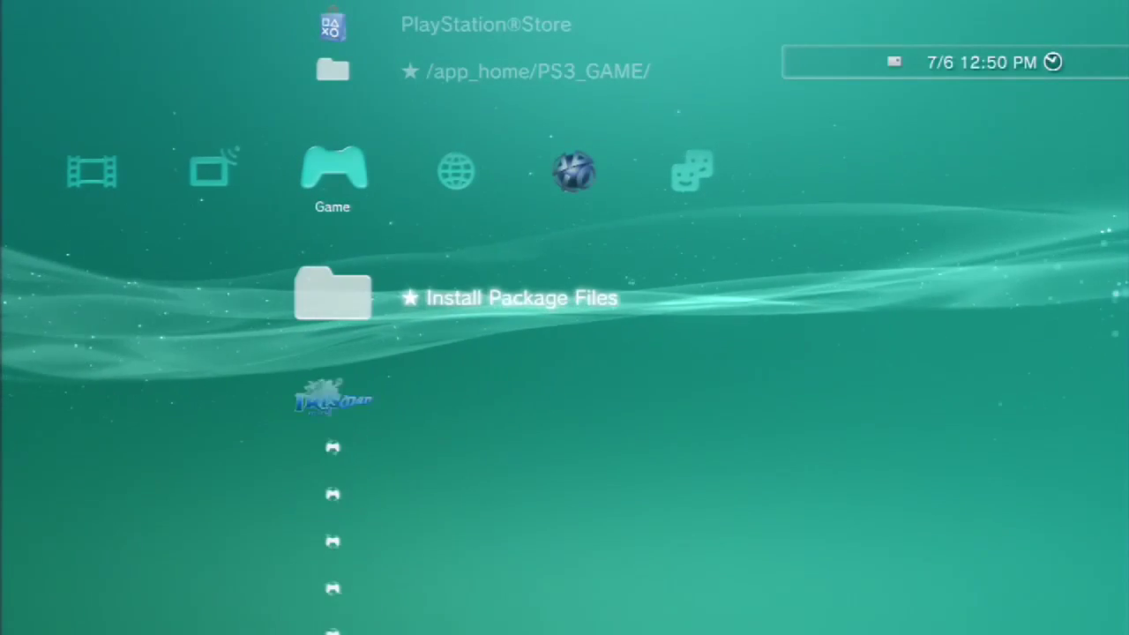
key("Left")
key("Left")
key("Left")
key("Left")
key("Left")
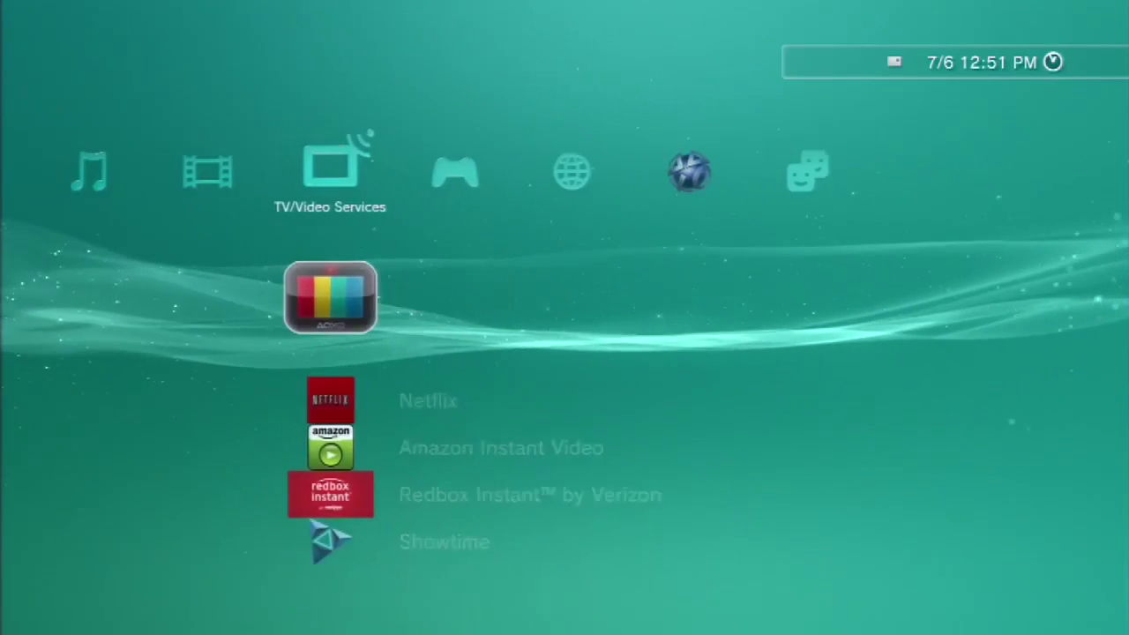
key("Down")
key("Down")
key("Down")
key("Down")
key("Down")
key("Down")
key("Down")
key("Down")
key("Down")
key("Down")
key("Down")
key("Down")
key("Down")
key("Down")
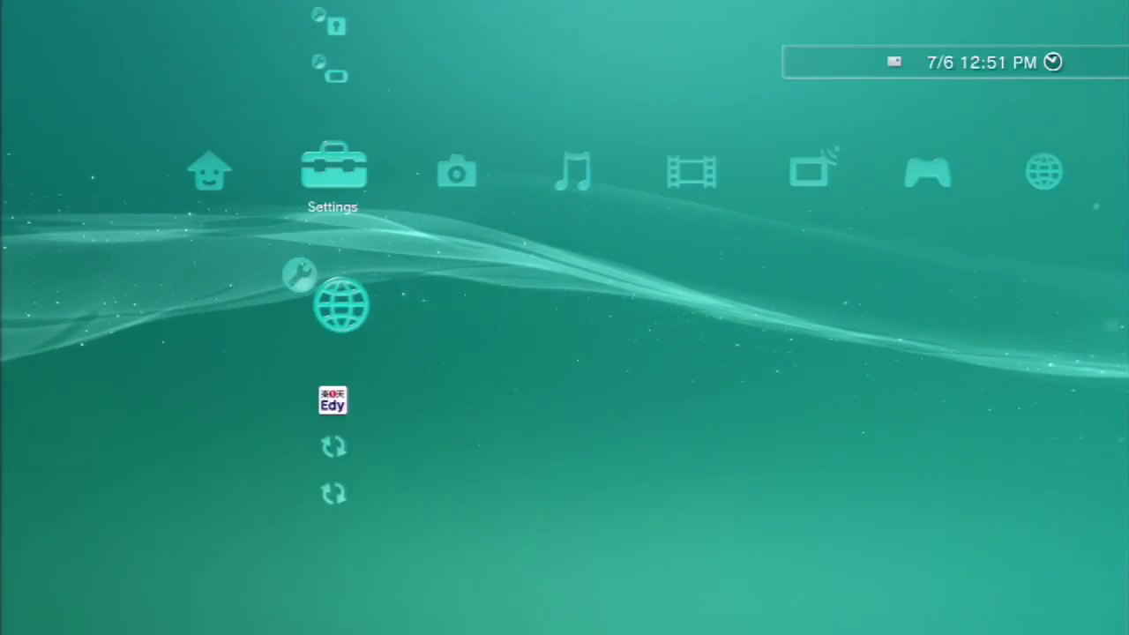
key("Down")
key("Down")
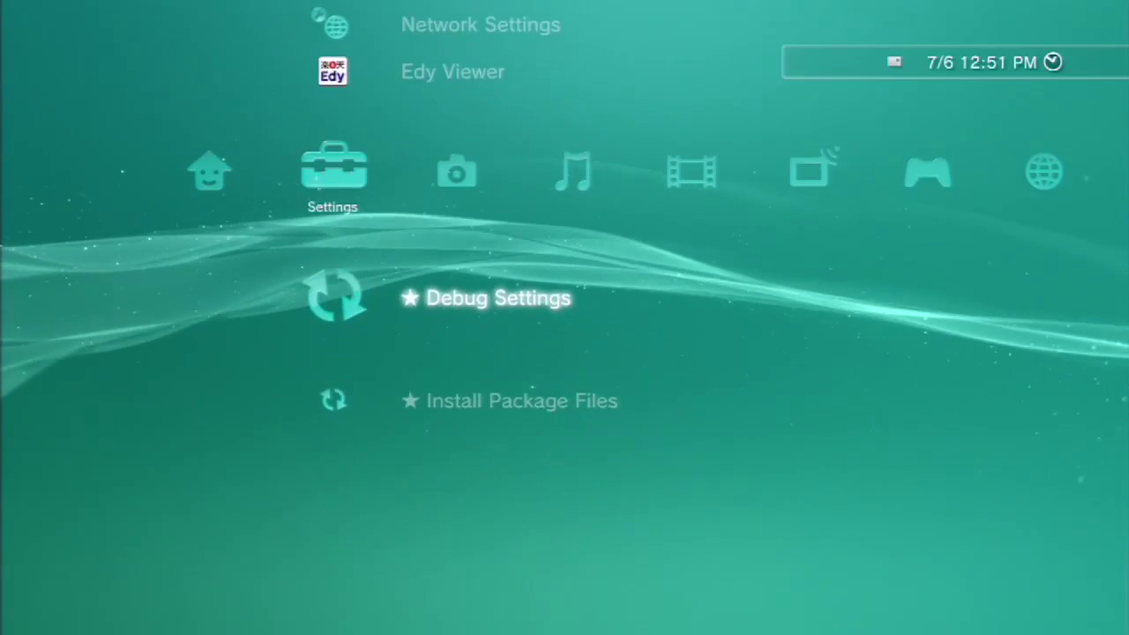
key("Up")
key("Up")
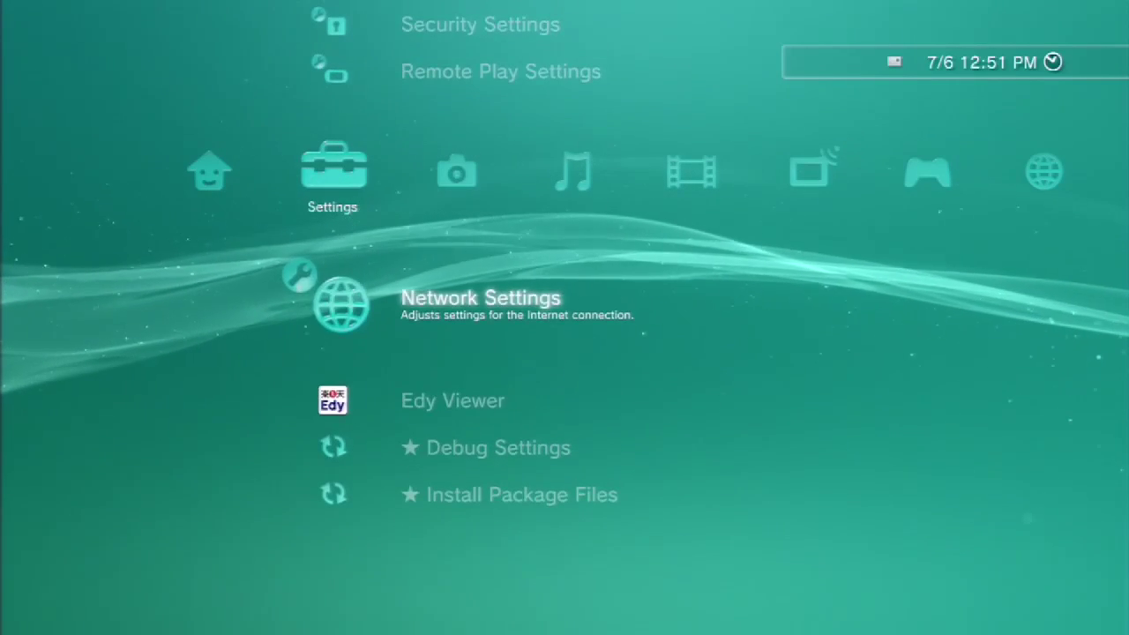
key("Up")
key("Up")
key("Up")
key("Up")
key("Up")
key("Up")
key("Up")
key("Up")
key("Up")
key("Up")
key("Up")
key("Up")
key("Up")
key("Up")
key("Up")
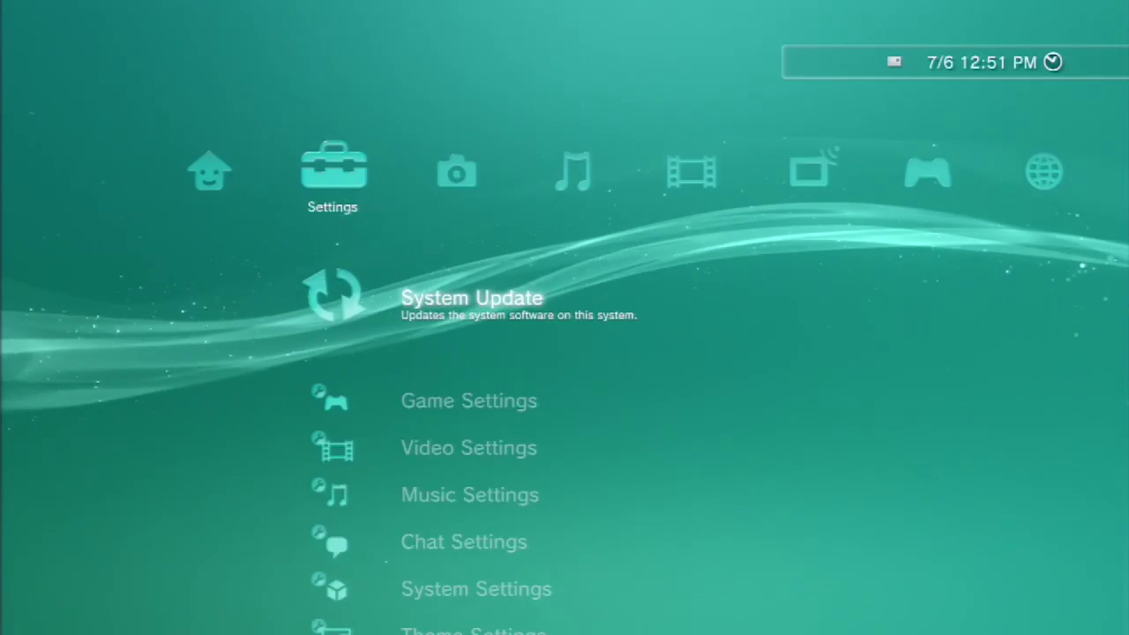
- Install the 4.55 PS3UPDAT.PUP via Update via Storage Media and let the console restart
key("Return")
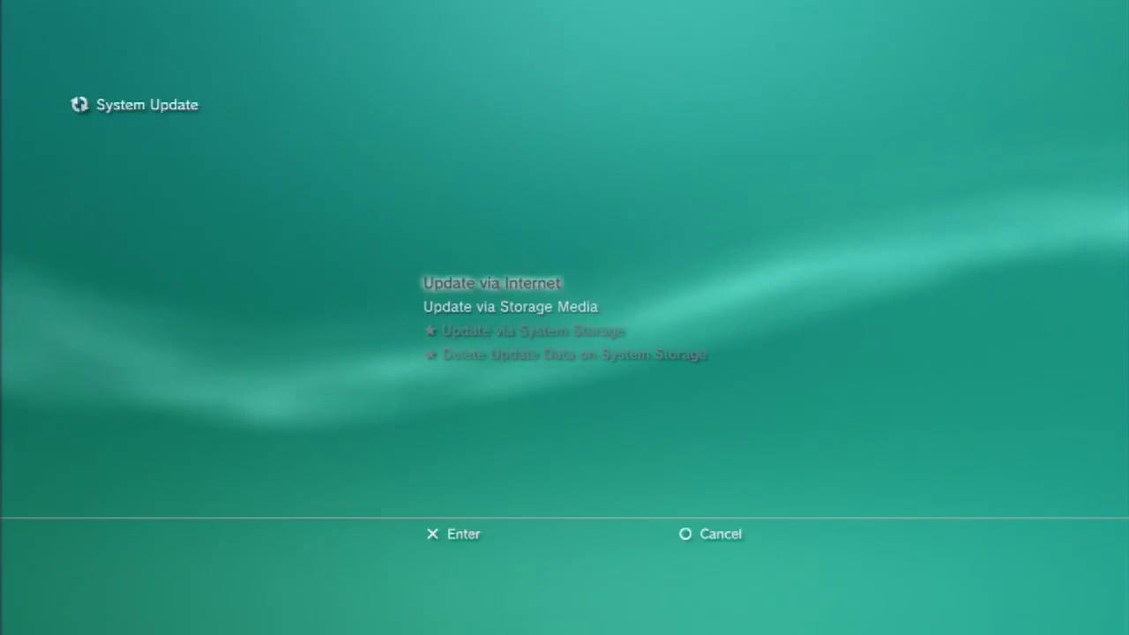
key("Down")
key("Return")
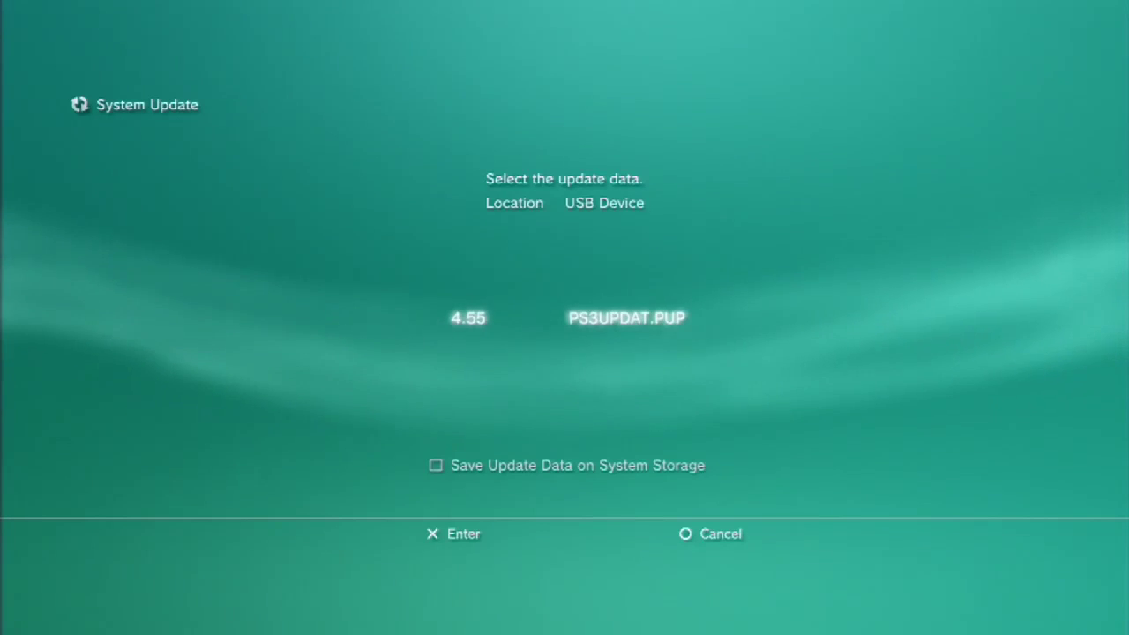
key("Return")
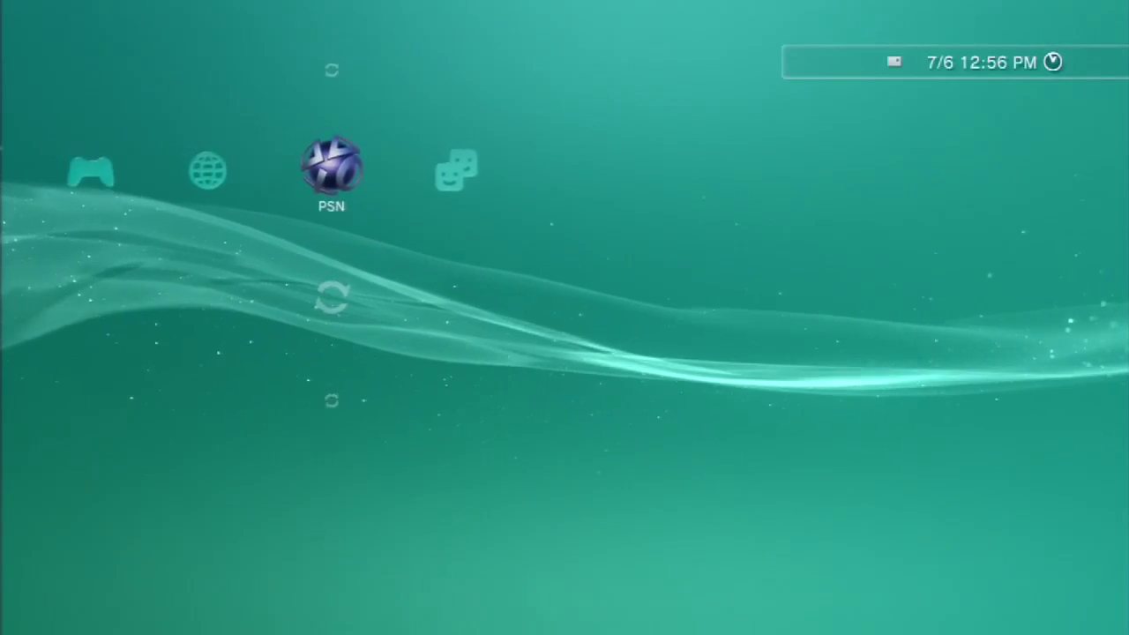
- Open Game > Install Package Files and scroll down to the IRISMAN_Discless_Addon.pkg.985 package
key("Left")
key("Left")
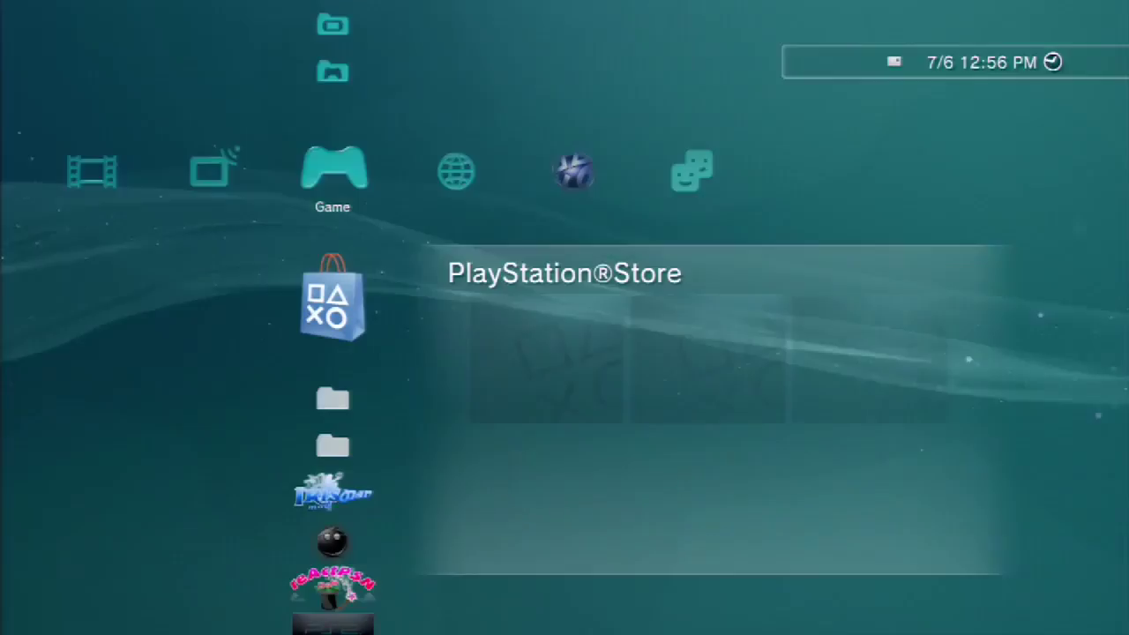
key("Down")
key("Down")
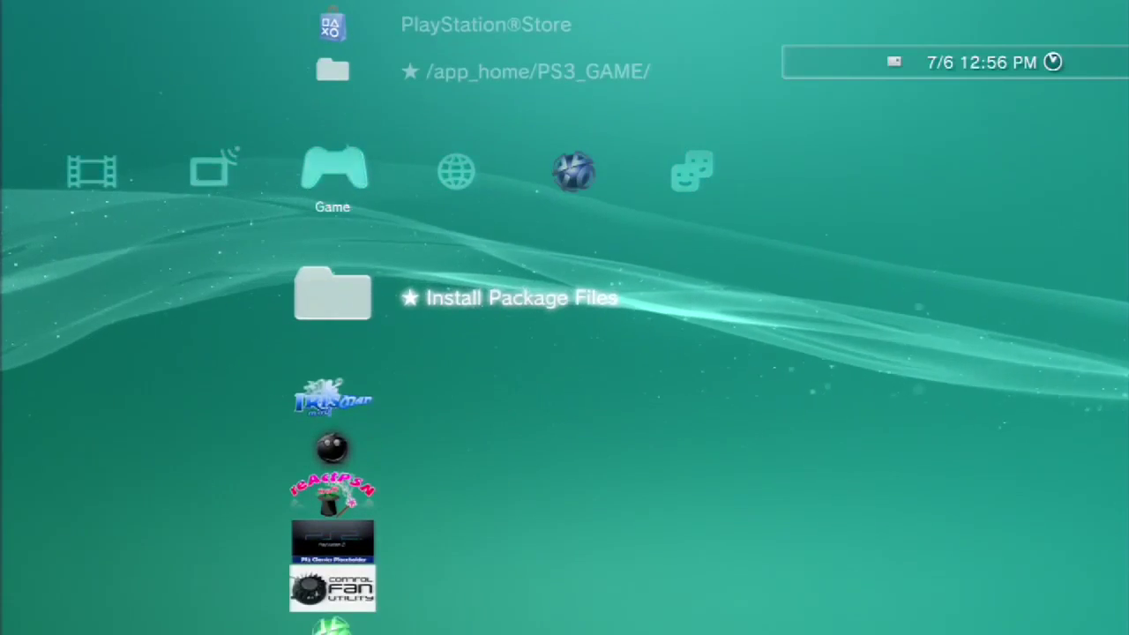
key("Return")
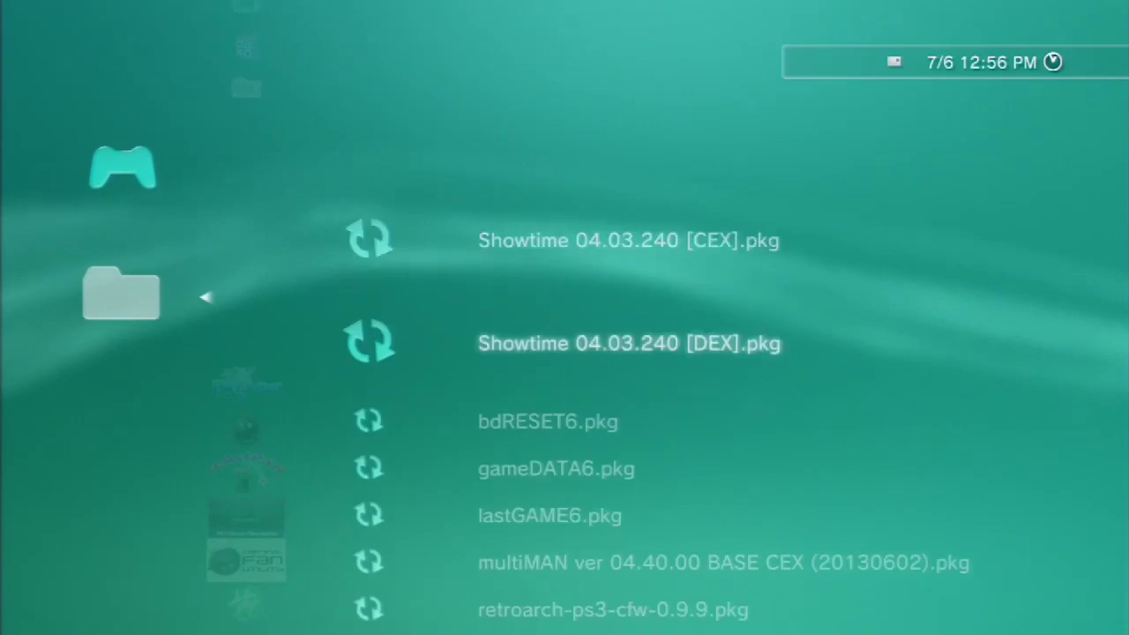
key("Down")
key("Down")
key("Down")
key("Down")
key("Down")
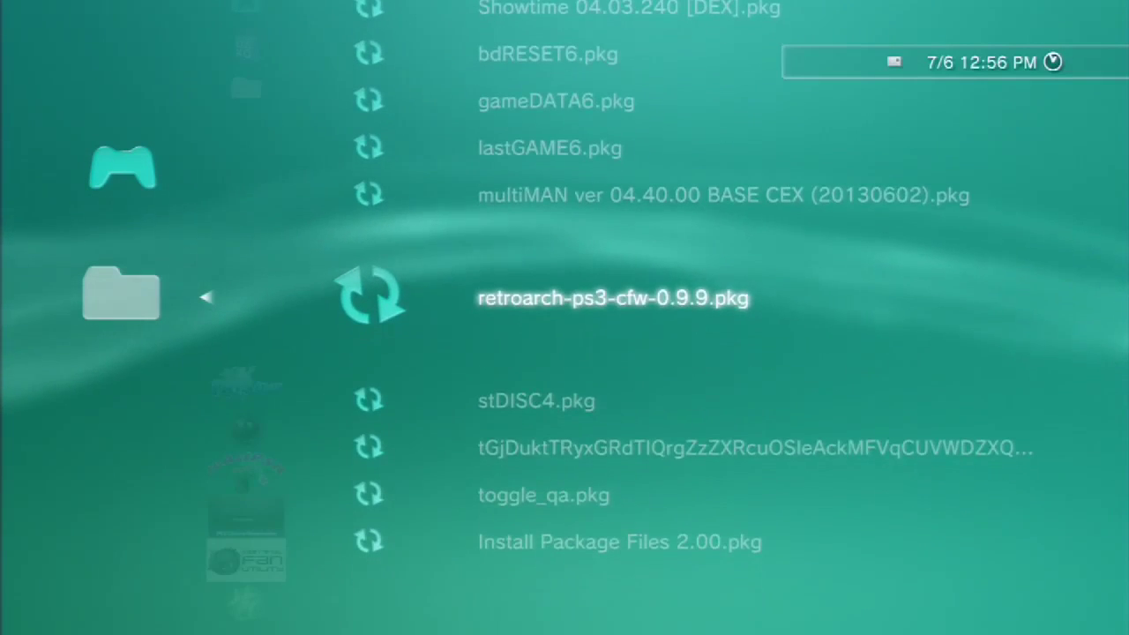
key("Escape")
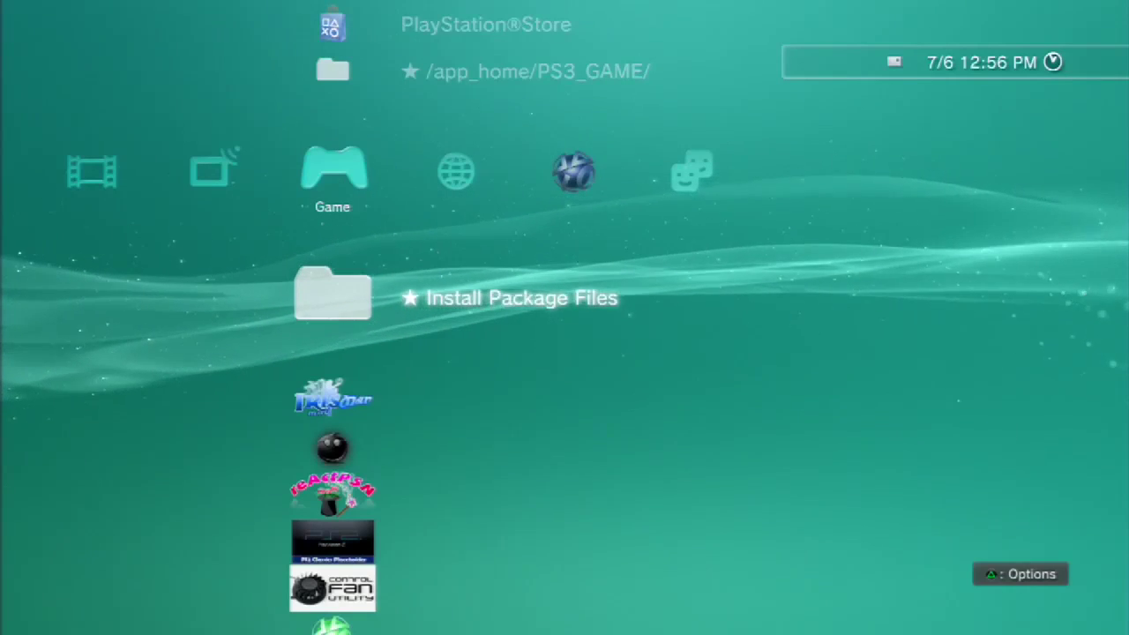
key("Return")
key("Down")
key("Down")
key("Down")
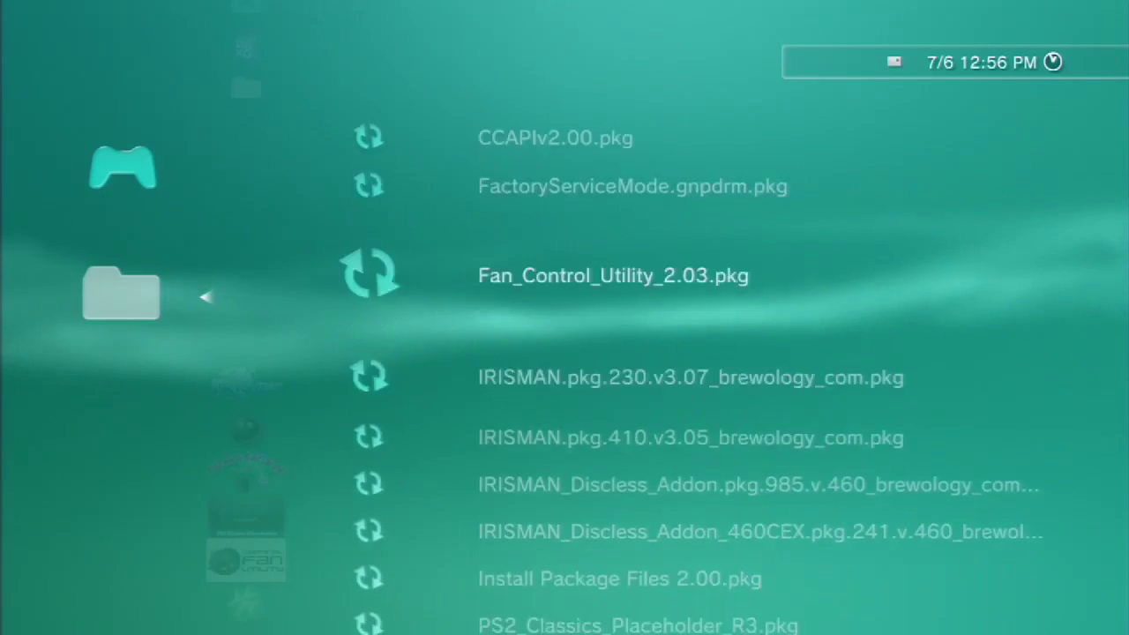
key("Down")
key("Down")
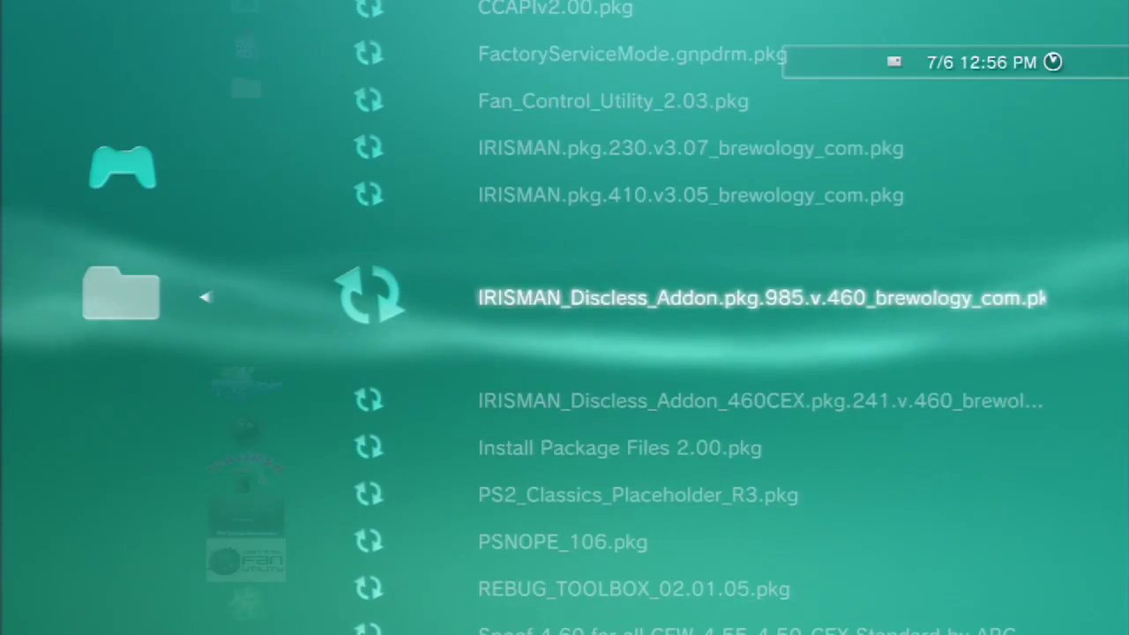